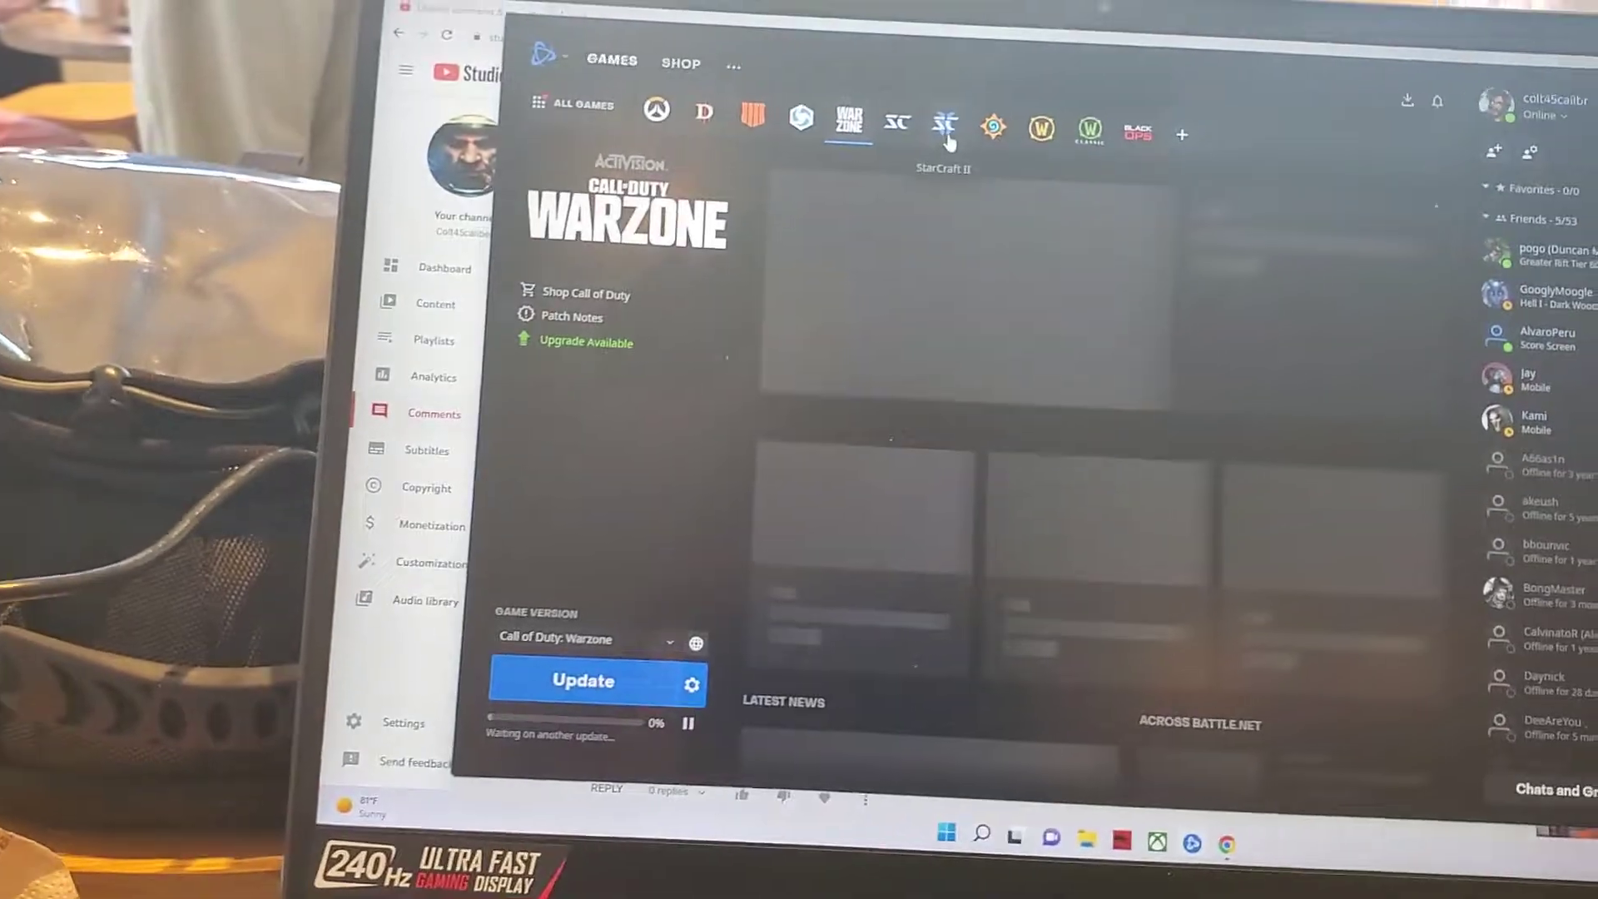
Switch to the StarCraft II page, where its update downloads at 3% with about 25.7 GB remaining
click(947, 124)
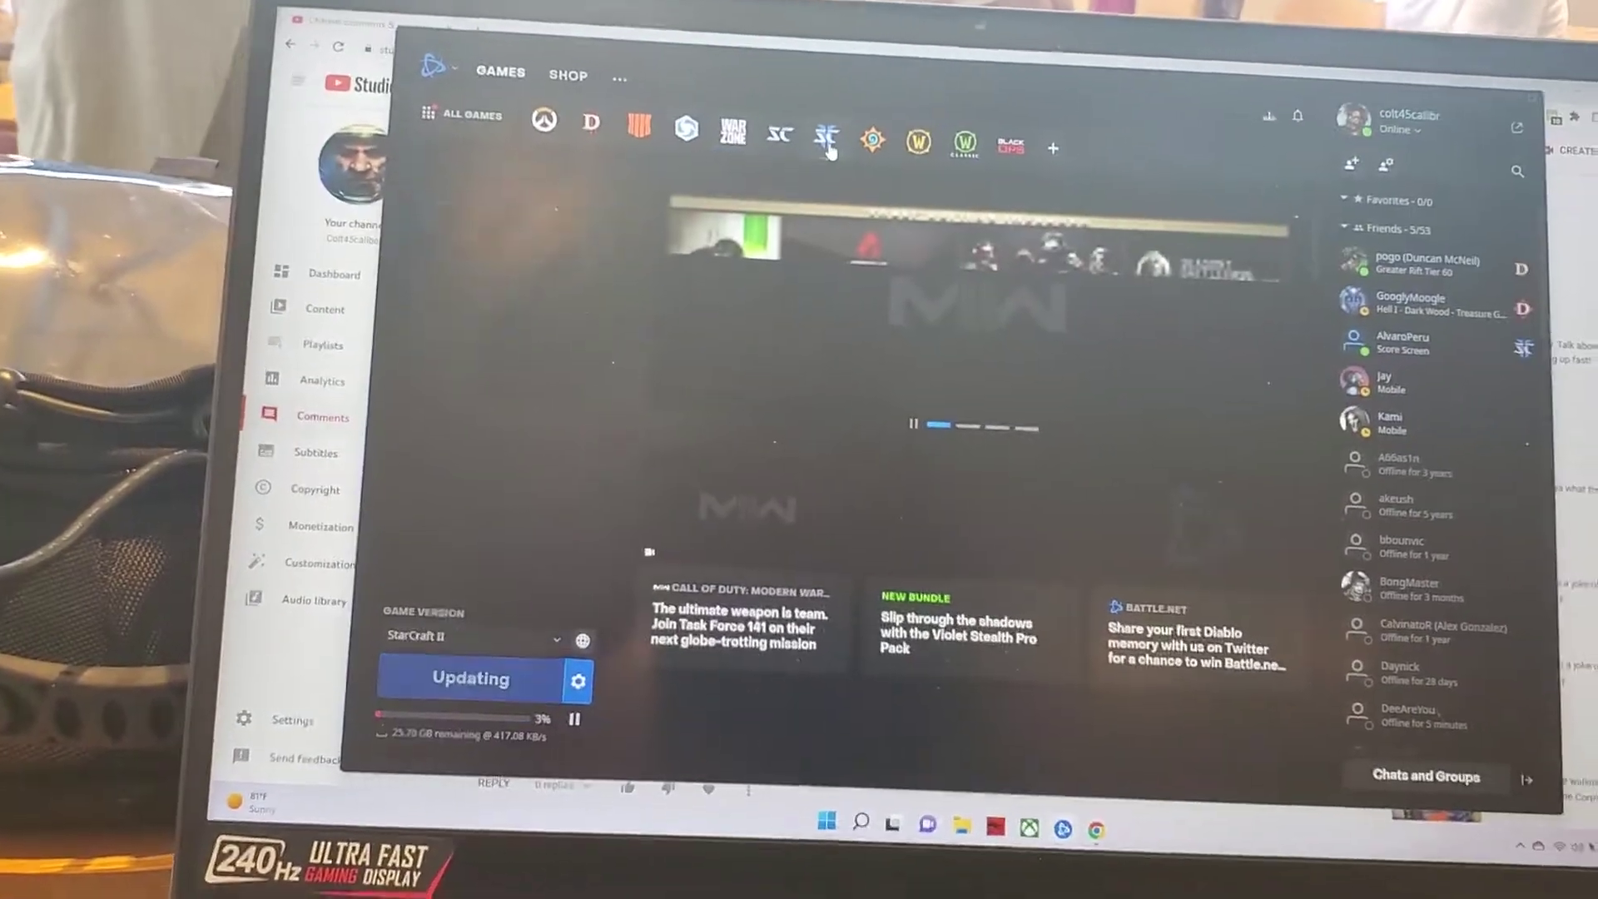